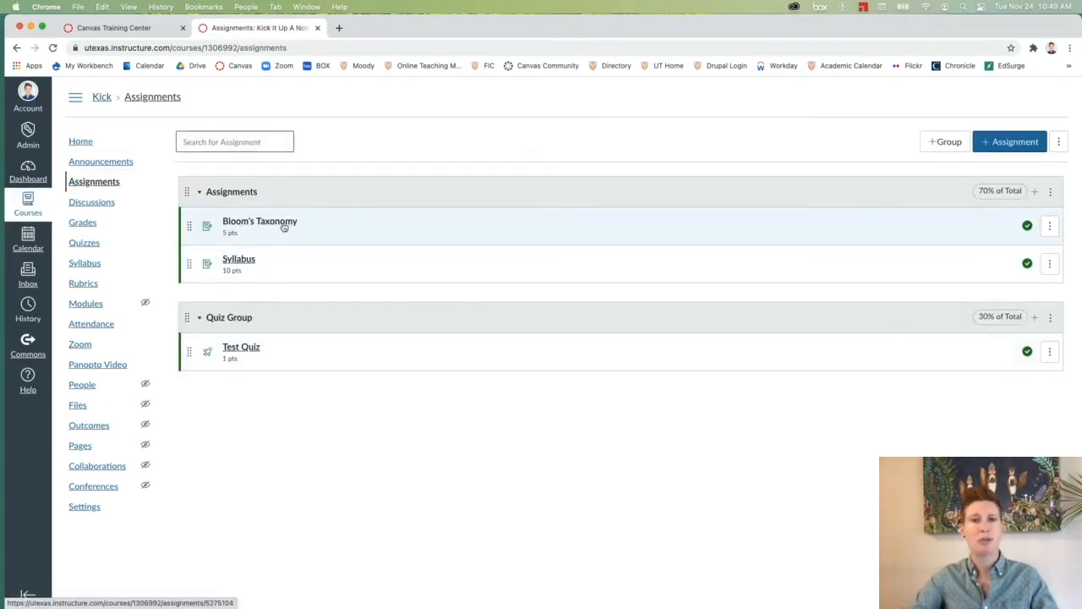
Open the Bloom's Taxonomy assignment in SpeedGrader and set the student's grade to 5
{"action": "left_click", "coordinate": [285, 224]}
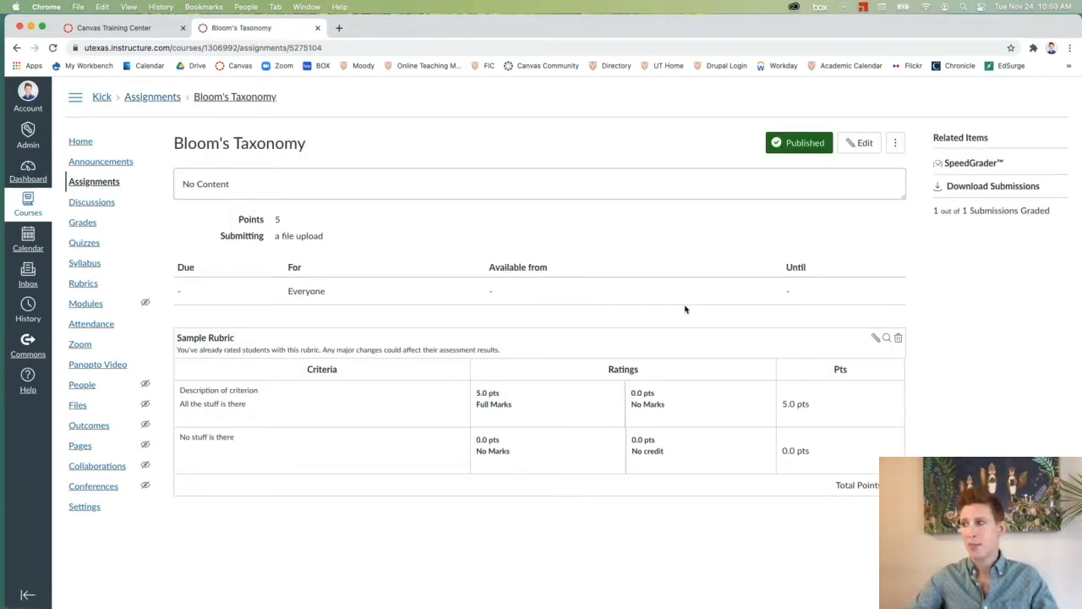
{"action": "left_click", "coordinate": [989, 167]}
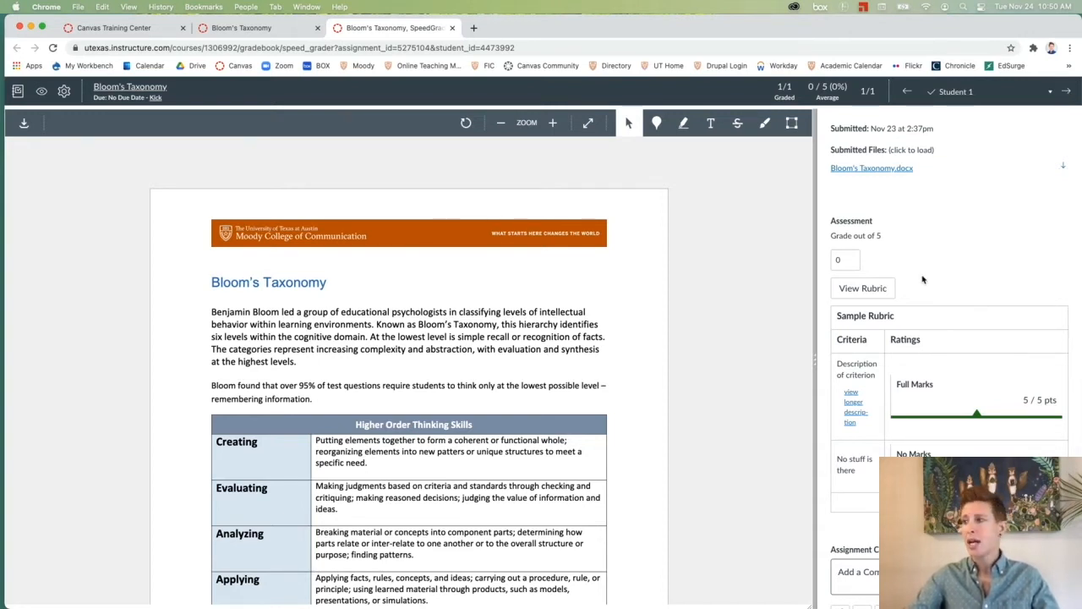
{"action": "scroll", "coordinate": [923, 279], "scroll_direction": "down", "scroll_amount": 2}
{"action": "left_click", "coordinate": [844, 206]}
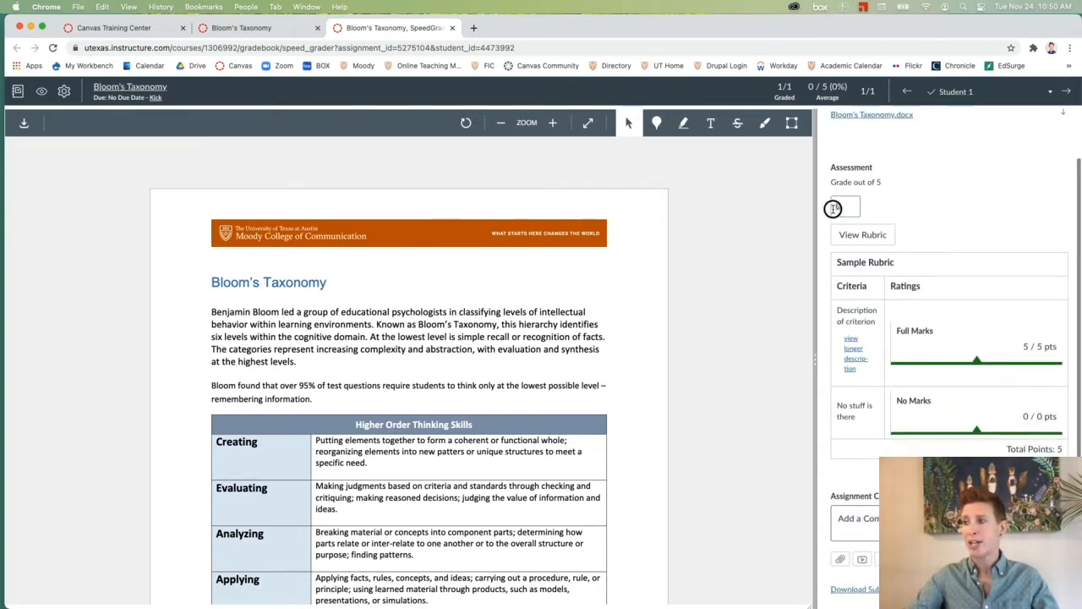
{"action": "type", "text": "5"}
{"action": "left_click", "coordinate": [965, 211]}
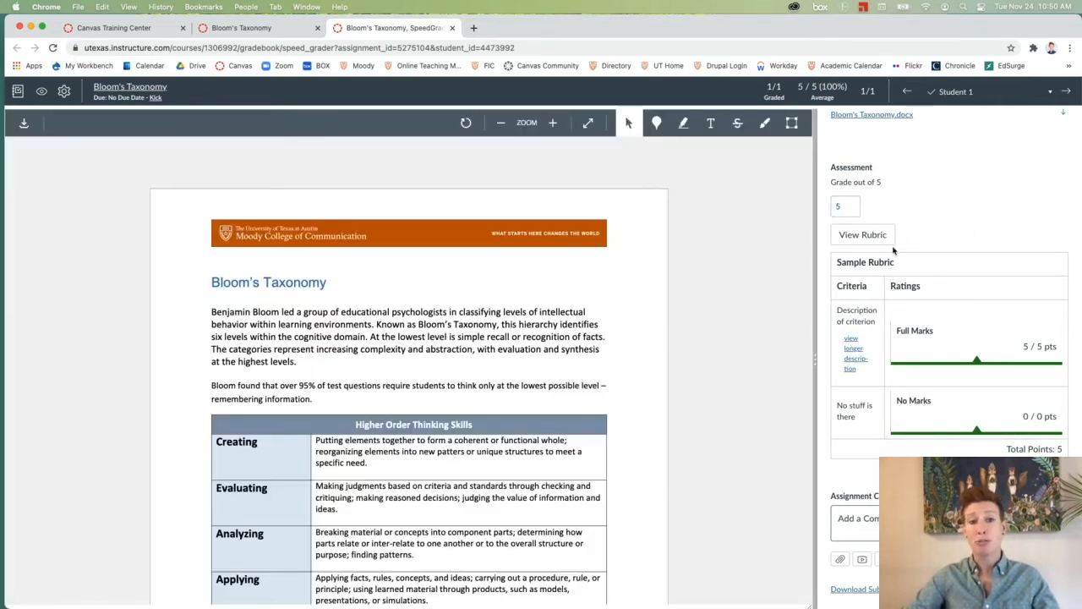
Open the rubric in a wider grading pane, choose No credit for the "No stuff is there" criterion, and save the assessment
{"action": "left_click", "coordinate": [864, 235]}
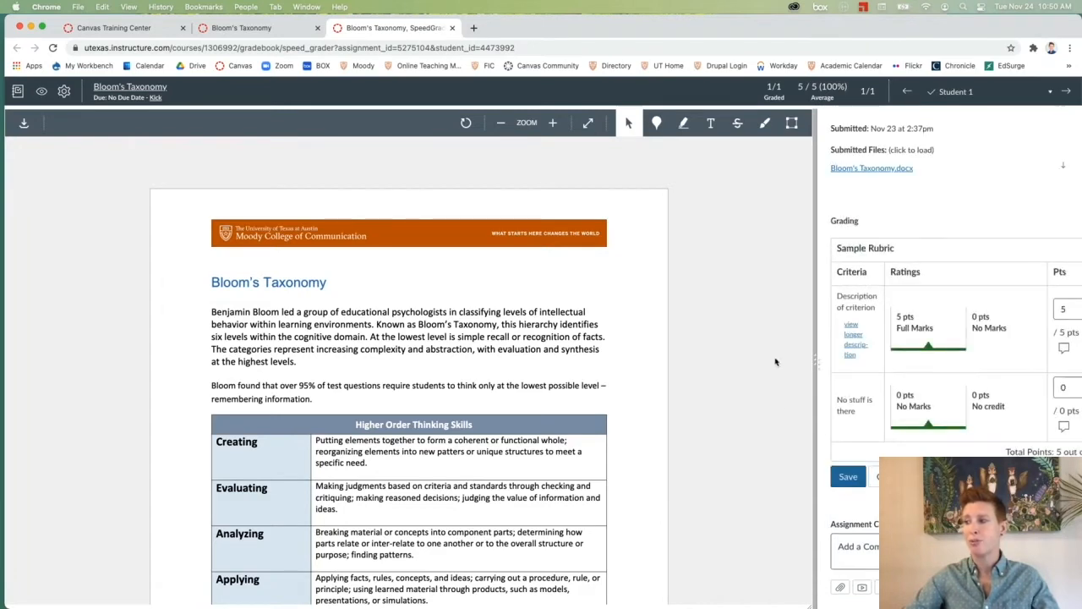
{"action": "left_click_drag", "start_coordinate": [817, 369], "coordinate": [498, 340]}
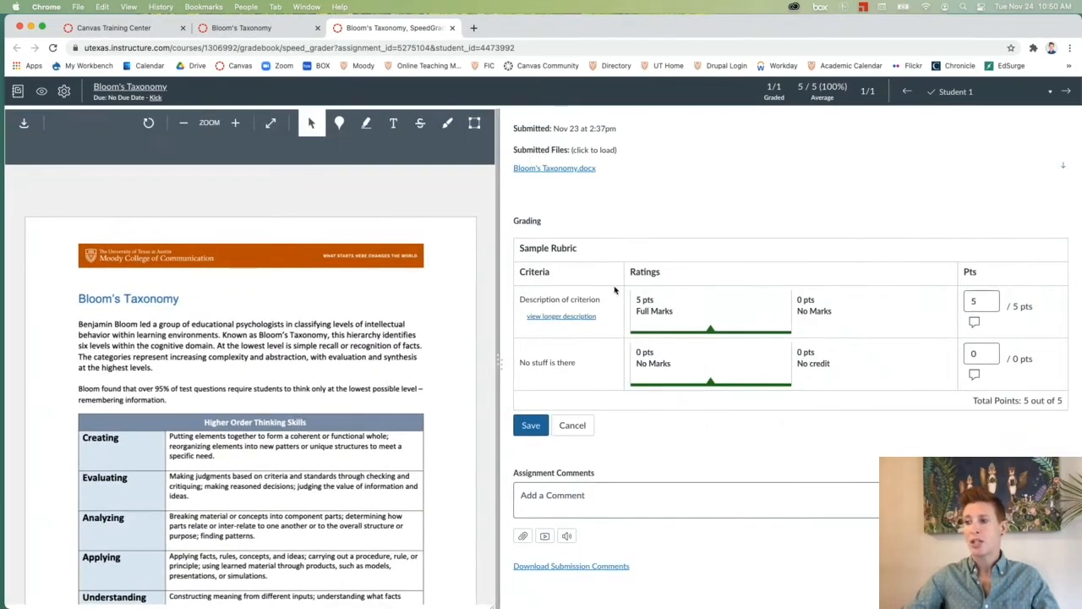
{"action": "left_click", "coordinate": [863, 360]}
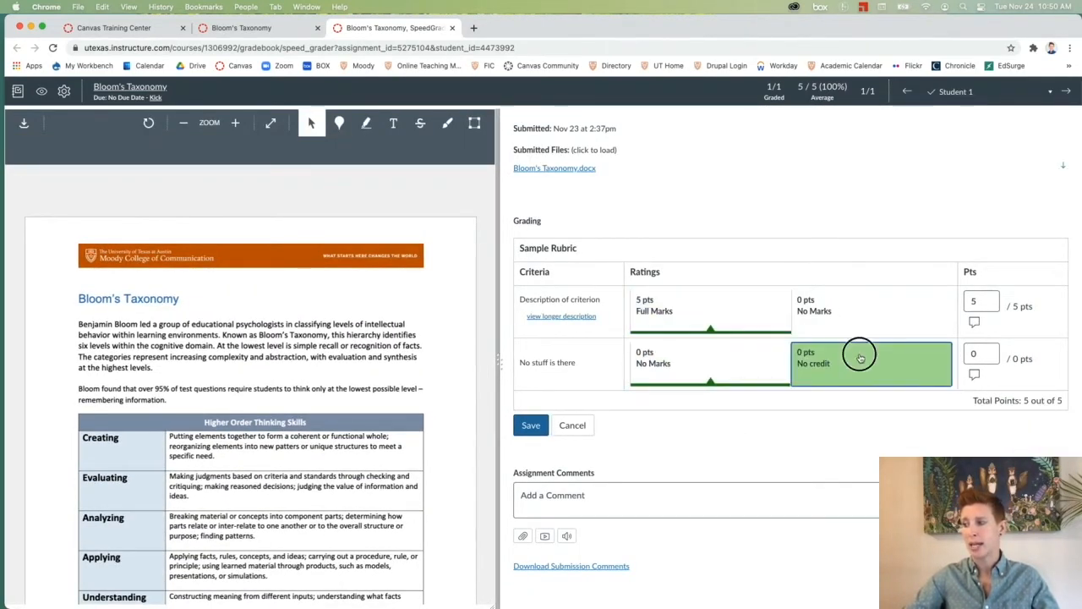
{"action": "left_click", "coordinate": [531, 428]}
{"action": "scroll", "coordinate": [711, 473], "scroll_direction": "down", "scroll_amount": 1}
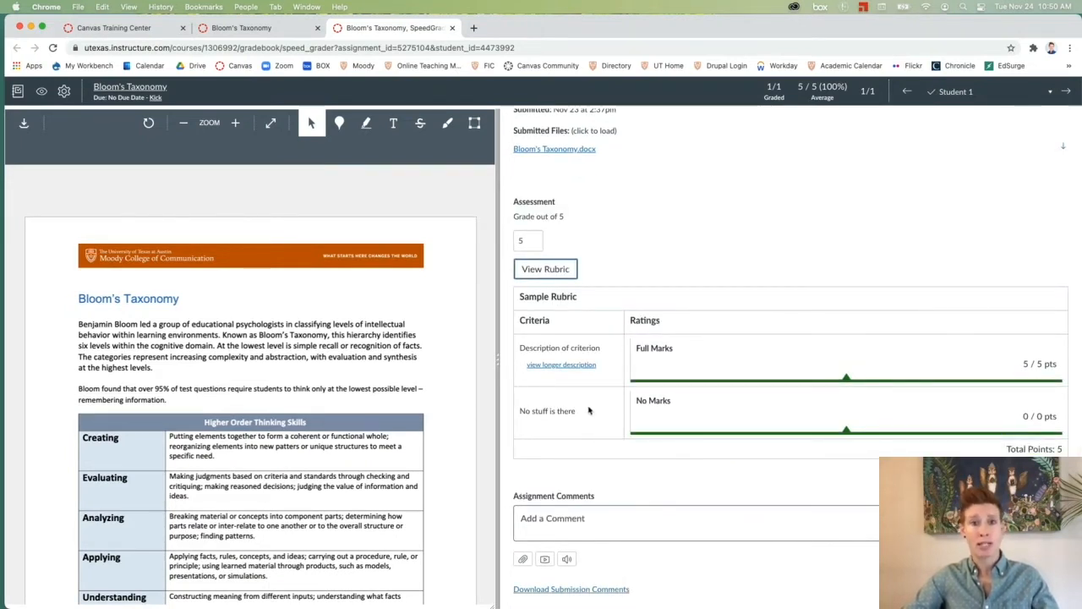
Enlarge the document view and highlight the first paragraph's opening text in yellow, through "Known as Bloom's"
{"action": "left_click", "coordinate": [572, 522]}
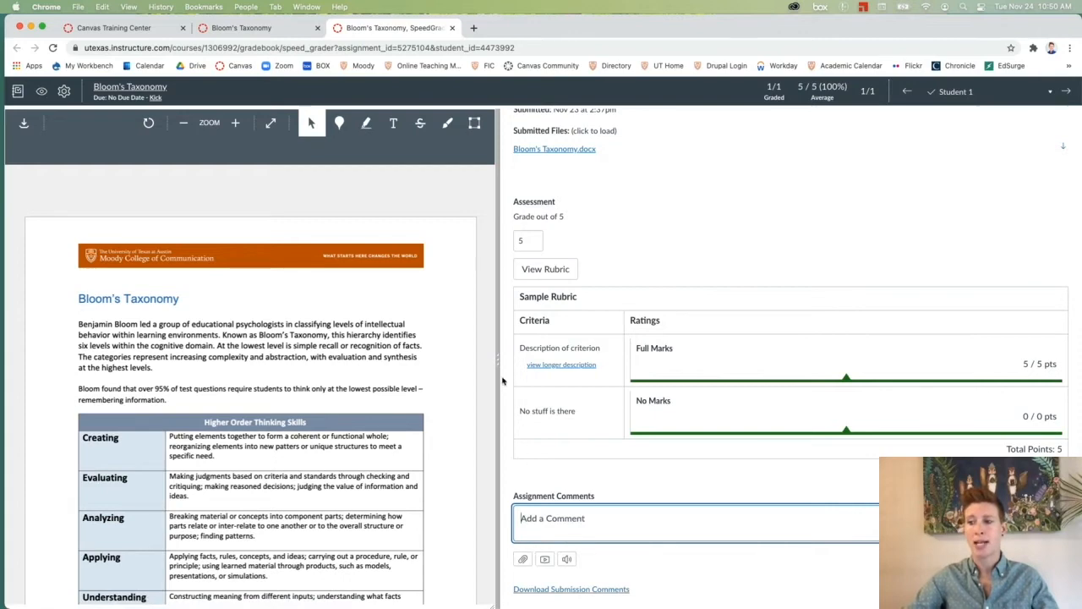
{"action": "left_click_drag", "start_coordinate": [499, 362], "coordinate": [914, 347]}
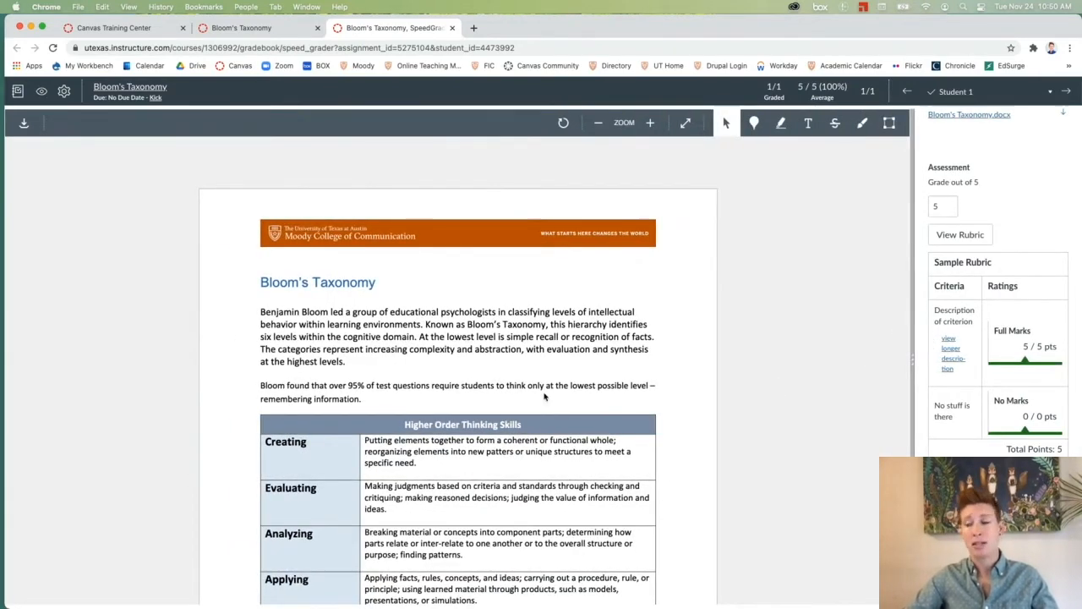
{"action": "left_click", "coordinate": [780, 123]}
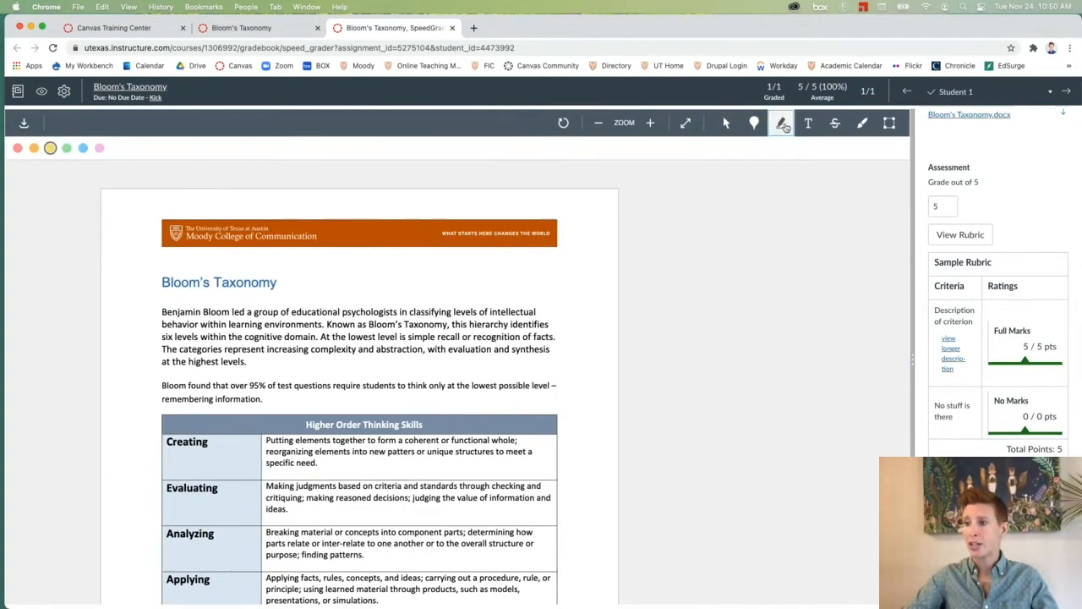
{"action": "mouse_move", "coordinate": [177, 312]}
{"action": "left_mouse_down"}
{"action": "mouse_move", "coordinate": [401, 314]}
{"action": "mouse_move", "coordinate": [403, 325]}
{"action": "left_mouse_up"}
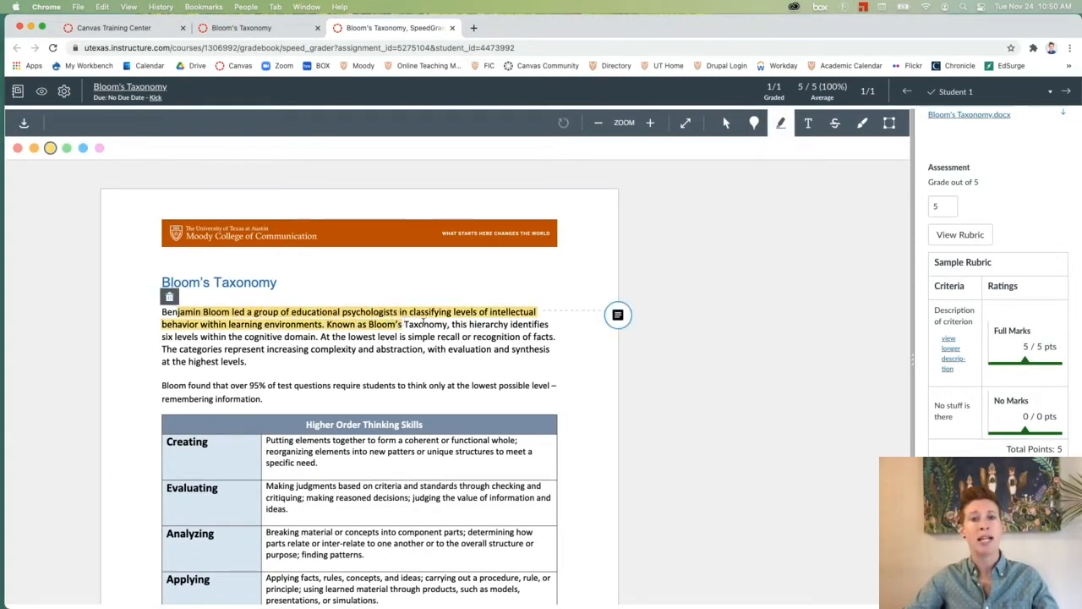
Pin the comment "Great job!" after "remembering information." and strike out "complexity and abstraction," in red
{"action": "left_click", "coordinate": [755, 123]}
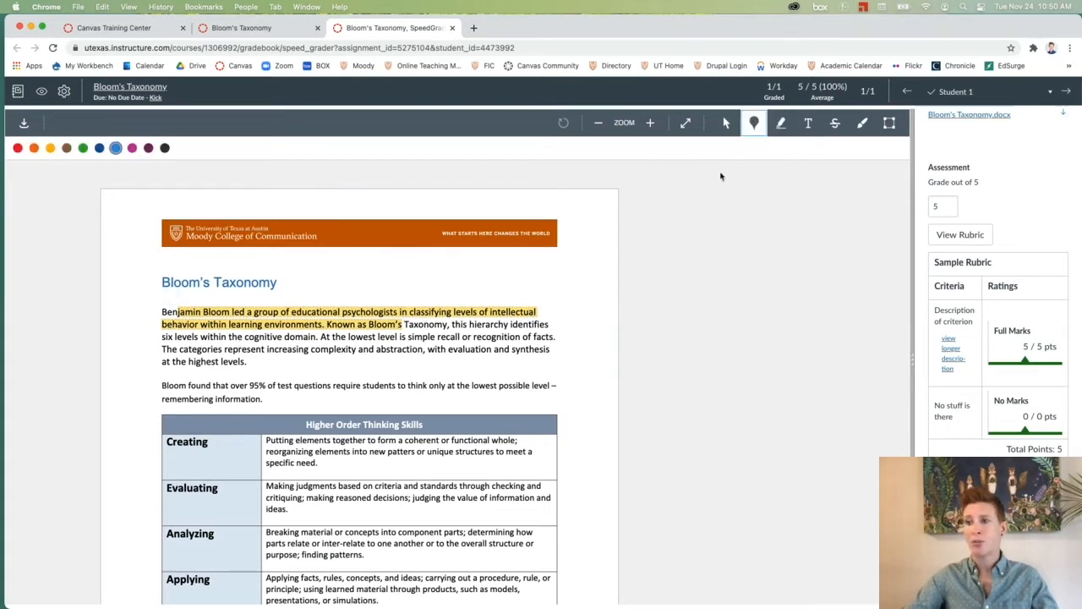
{"action": "left_click", "coordinate": [268, 392]}
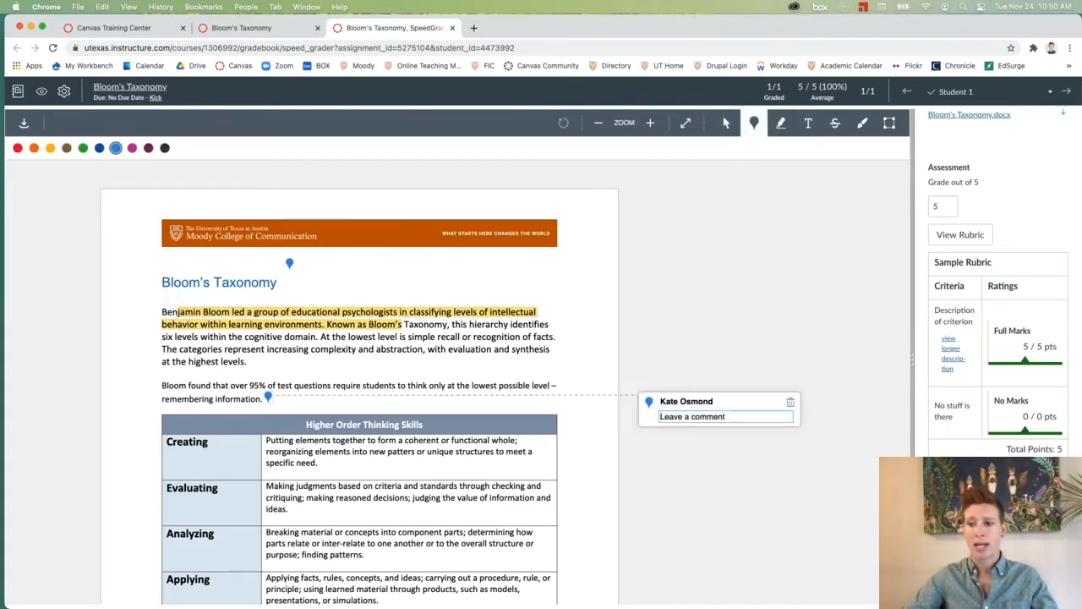
{"action": "type", "text": "Great job!"}
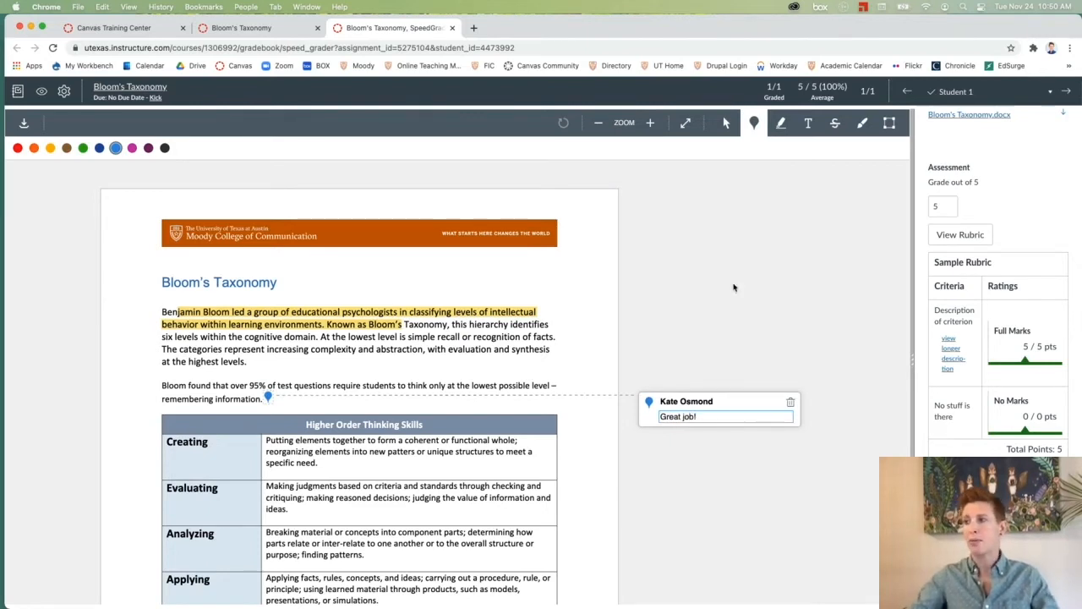
{"action": "left_click", "coordinate": [734, 287]}
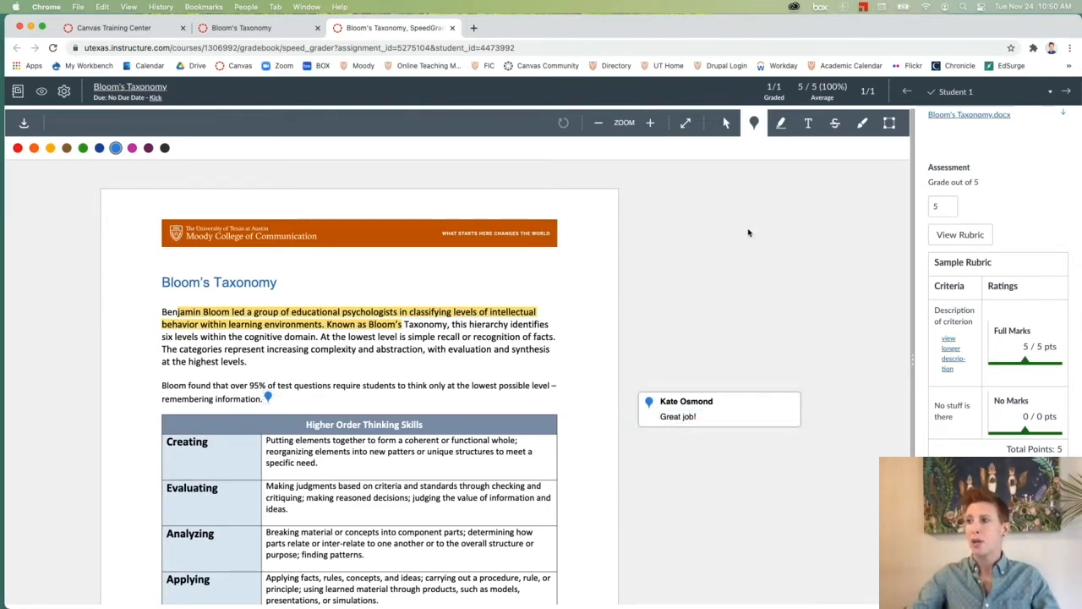
{"action": "left_click", "coordinate": [834, 123]}
{"action": "left_click_drag", "start_coordinate": [312, 349], "coordinate": [428, 349]}
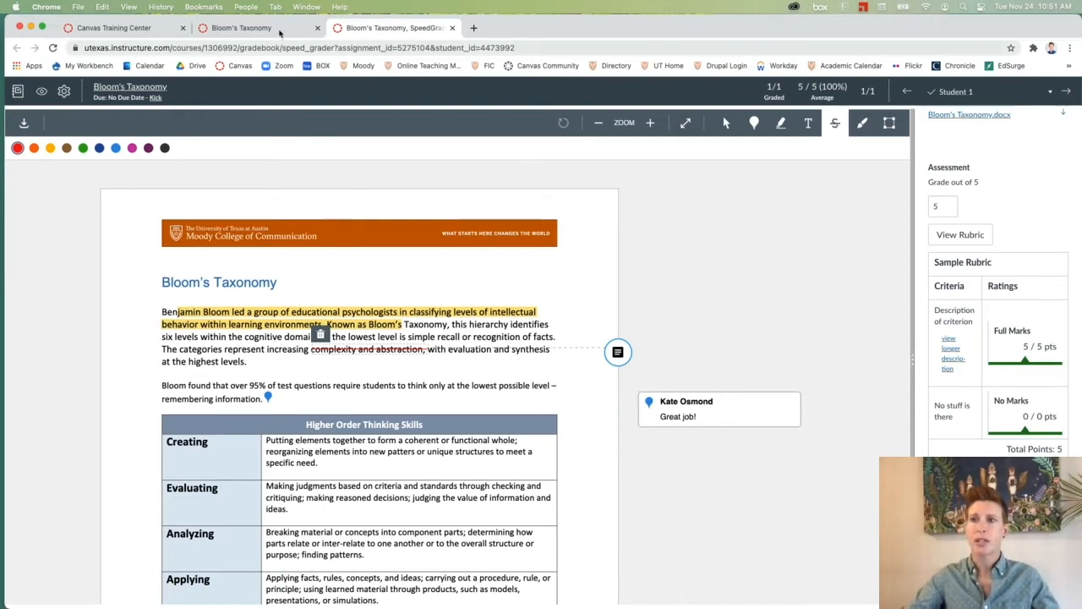
Return to the course page, open its gradebook, and set Test Student's Syllabus grade to 10
{"action": "left_click", "coordinate": [279, 30]}
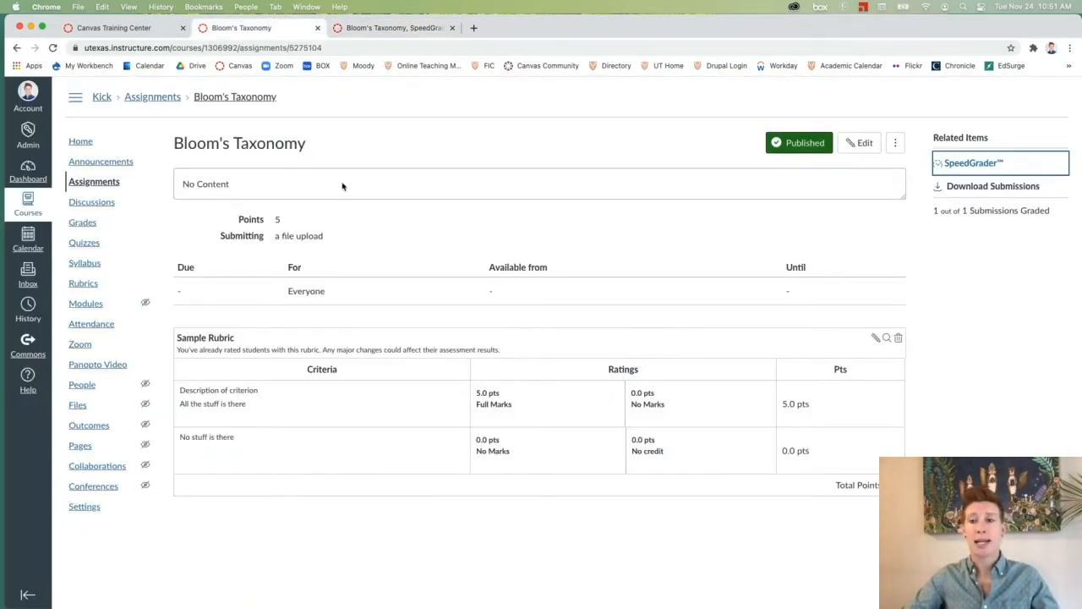
{"action": "left_click", "coordinate": [81, 227]}
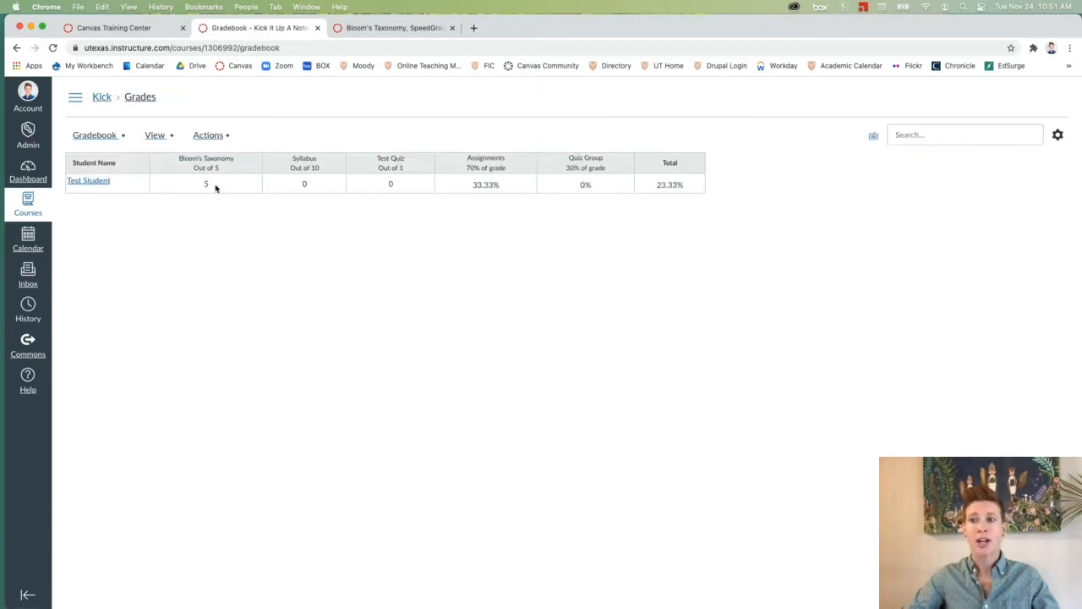
{"action": "left_click", "coordinate": [307, 184]}
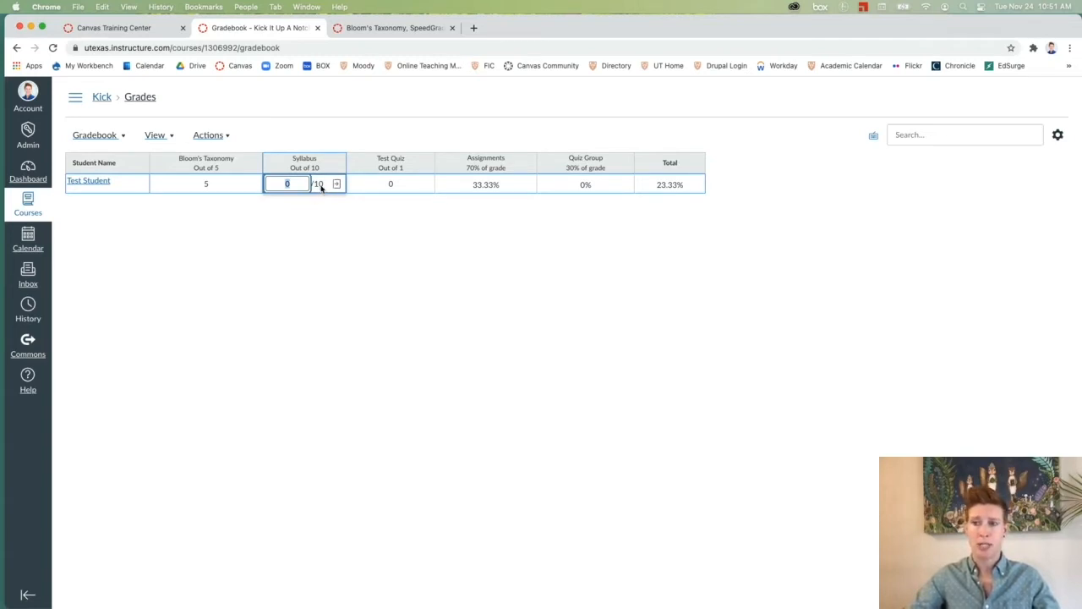
{"action": "type", "text": "10"}
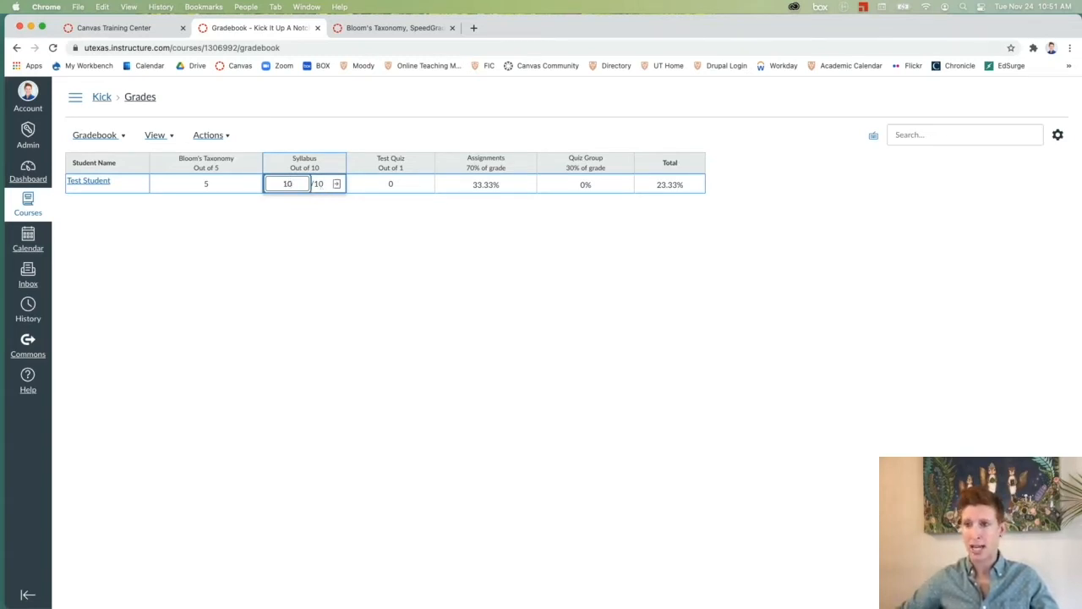
{"action": "key", "text": "Tab"}
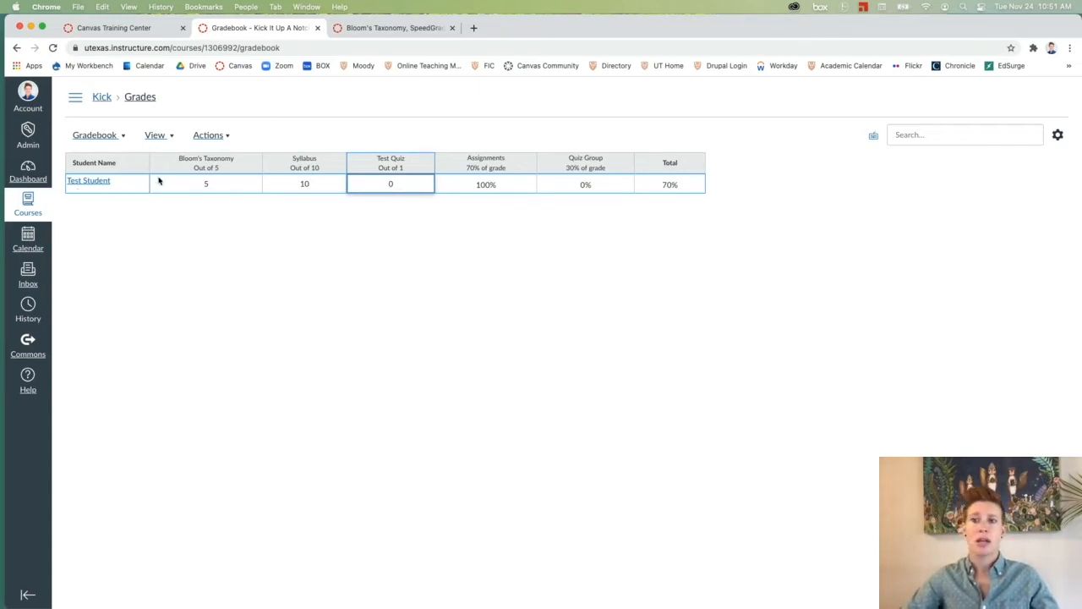
View Test Student's individual grades page from the student's summary, and return to the course gradebook
{"action": "left_click", "coordinate": [86, 183]}
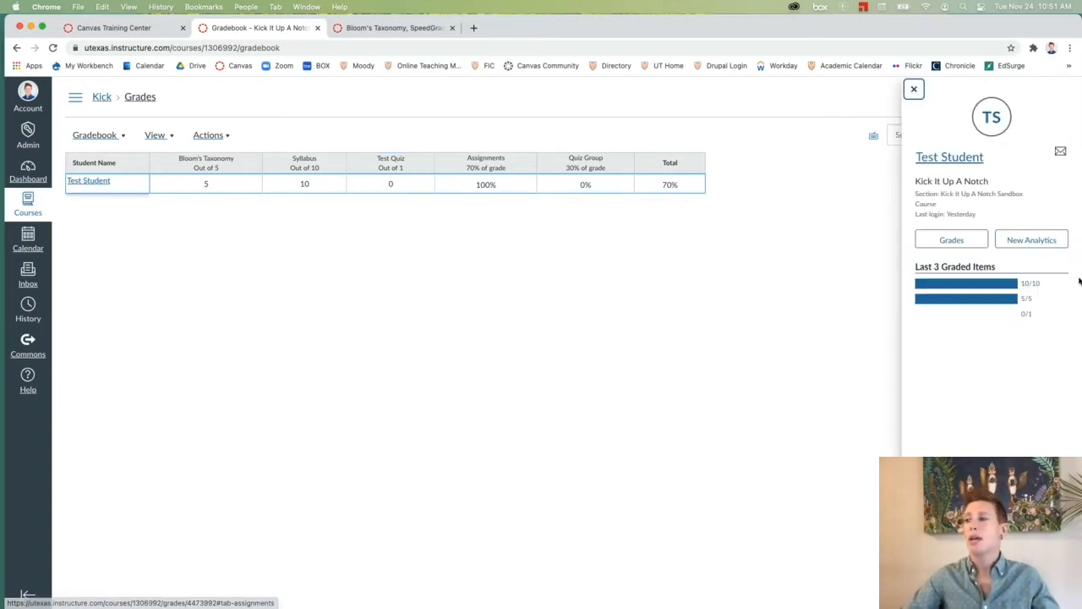
{"action": "left_click", "coordinate": [965, 243]}
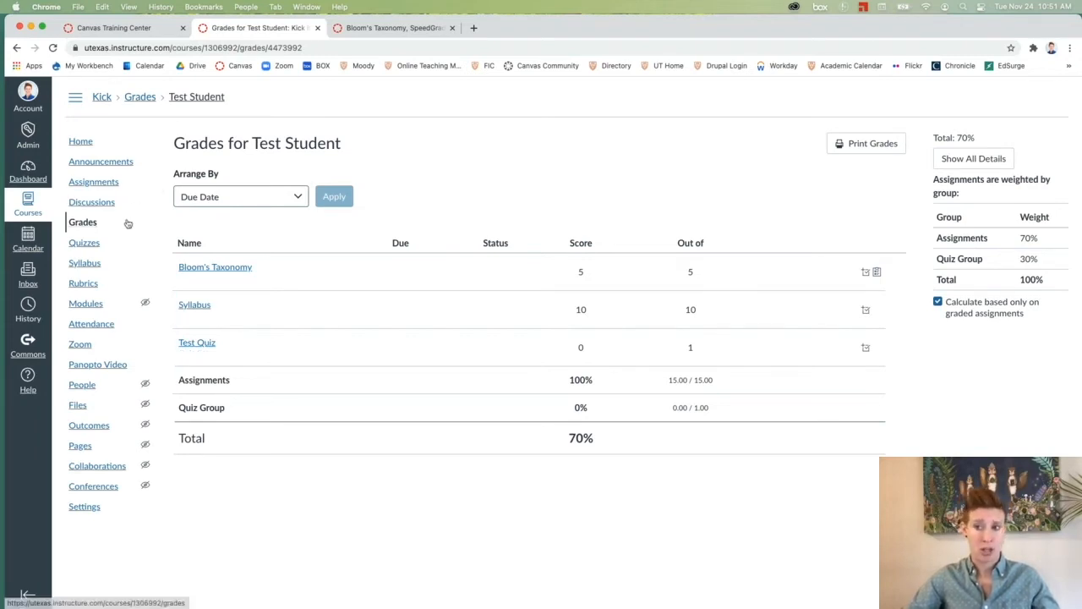
{"action": "left_click", "coordinate": [138, 98]}
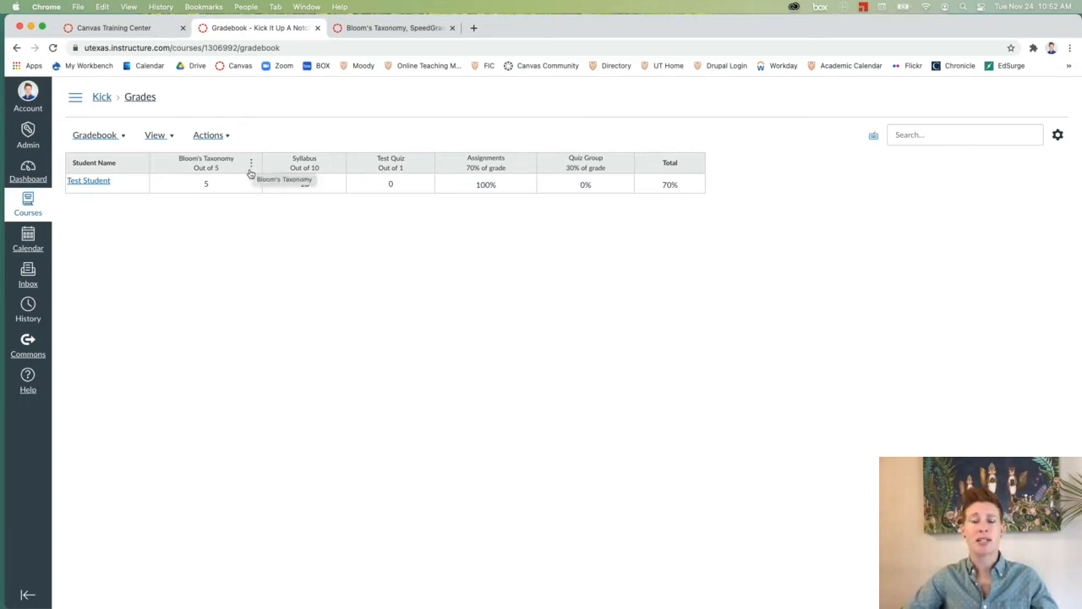
Review the grade posting policy options for the Bloom's Taxonomy assignment and close them without saving
{"action": "left_click", "coordinate": [251, 167]}
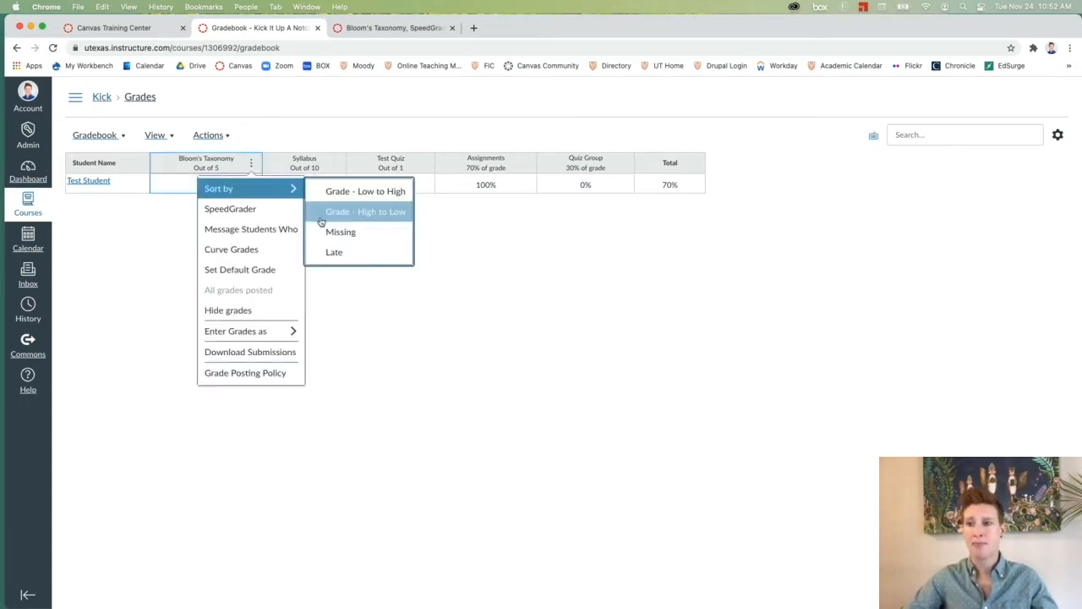
{"action": "left_click", "coordinate": [242, 373]}
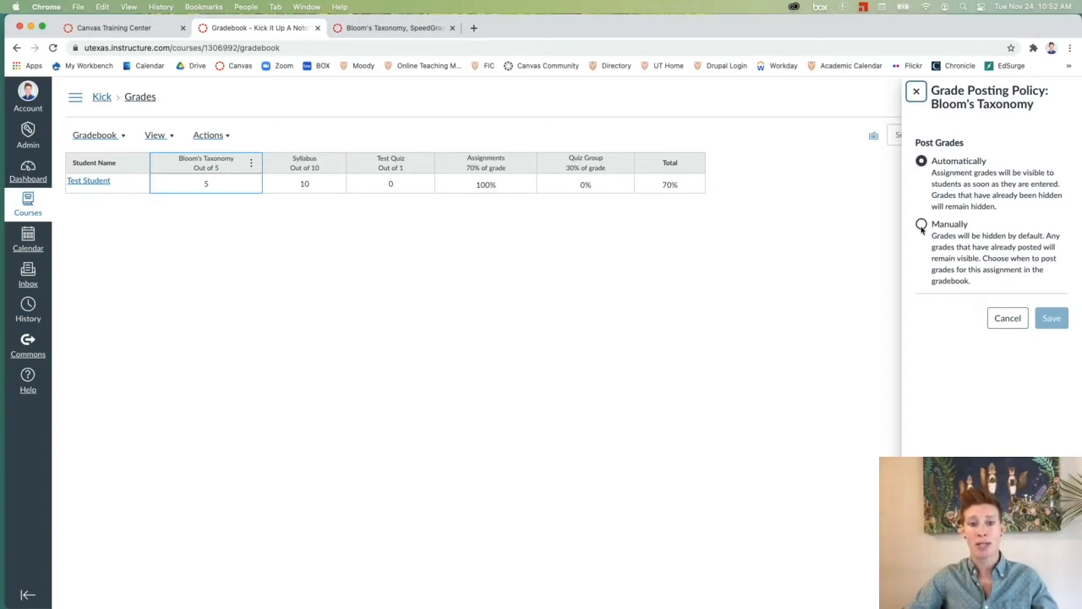
{"action": "left_click", "coordinate": [758, 288]}
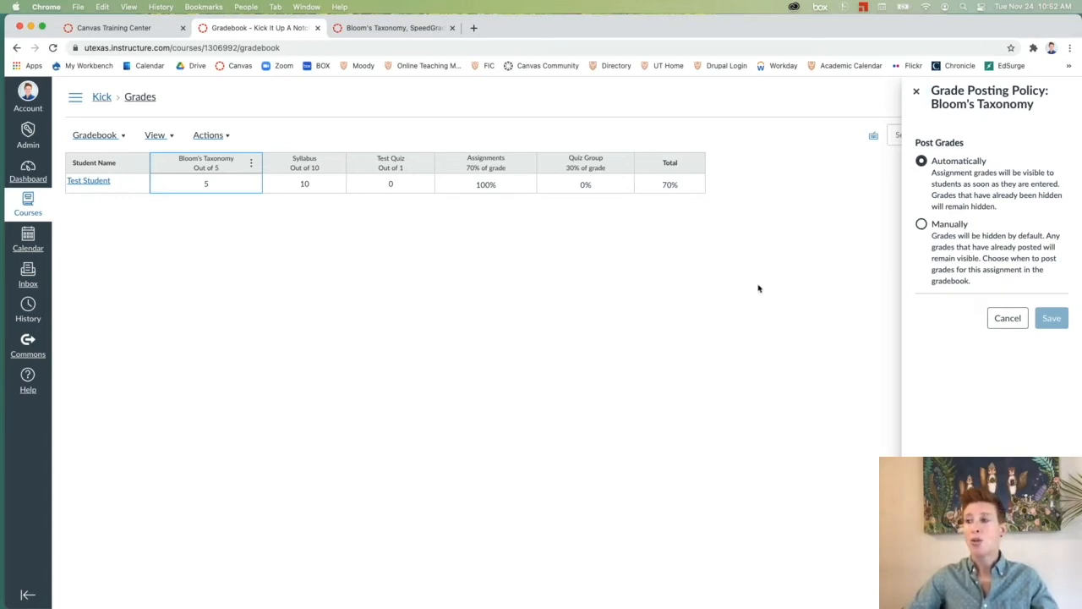
{"action": "left_click", "coordinate": [1008, 318]}
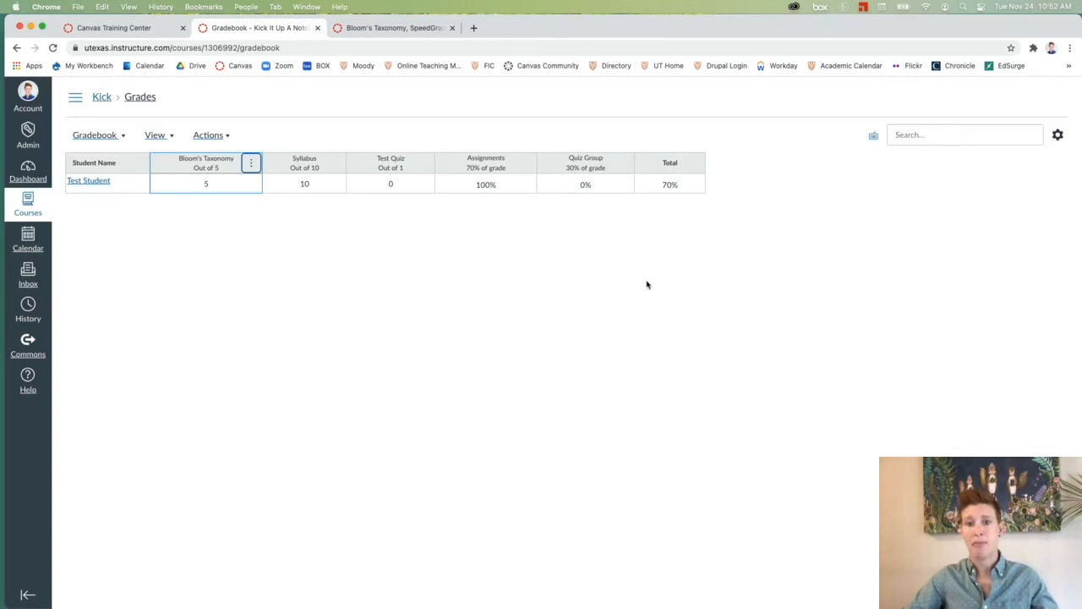
Set the course-wide grade posting policy to Manually Post Grades in the gradebook settings and apply the update
{"action": "left_click", "coordinate": [1058, 136]}
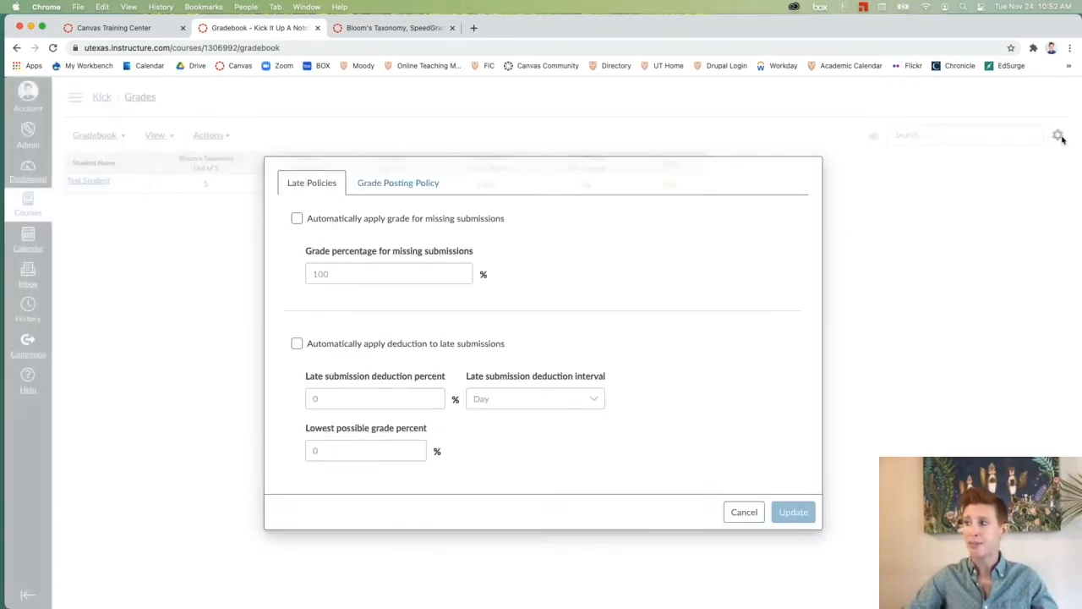
{"action": "left_click", "coordinate": [406, 184]}
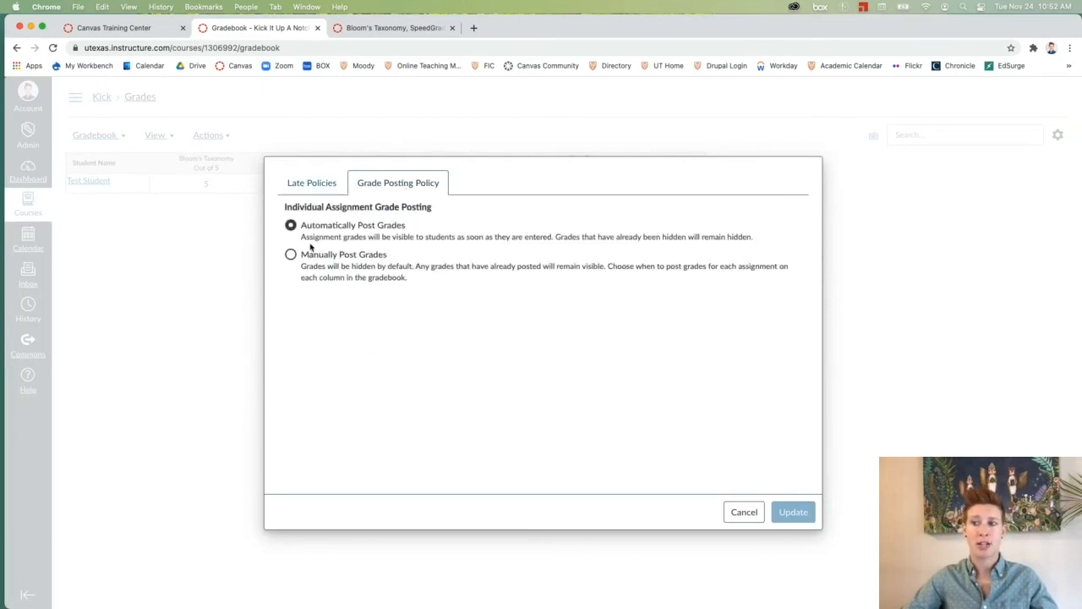
{"action": "left_click", "coordinate": [292, 256]}
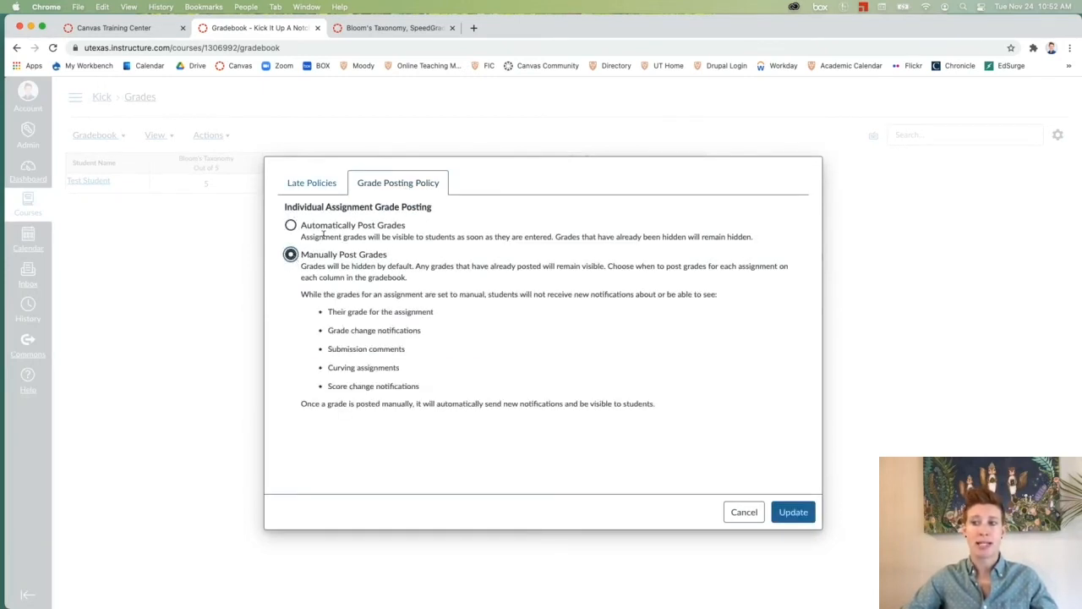
{"action": "left_click", "coordinate": [795, 514]}
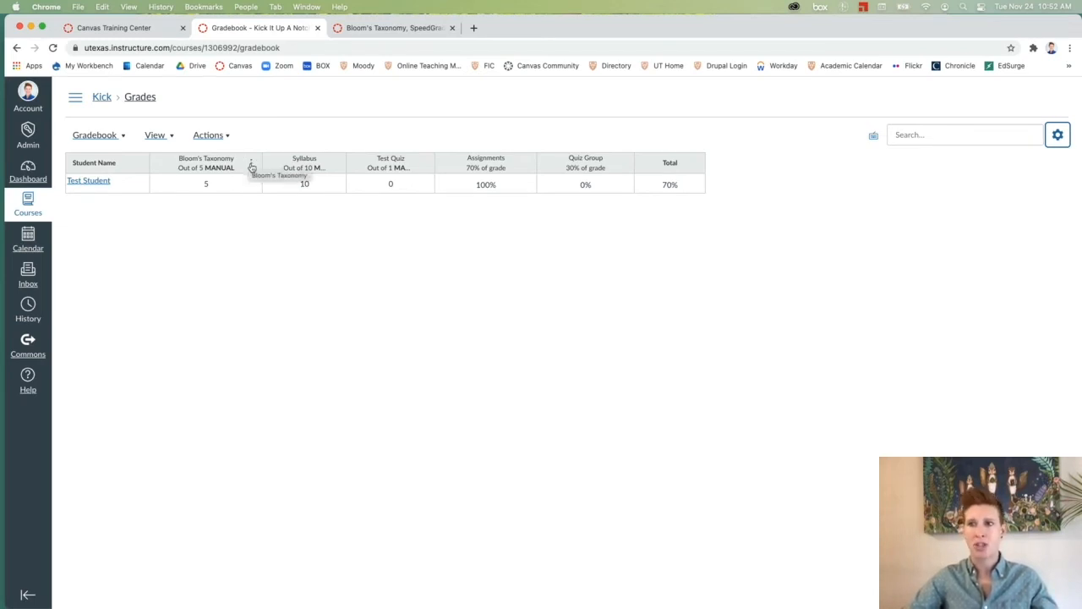
Review the recipient criteria for messaging students about the Bloom's Taxonomy assignment and close the message form without sending
{"action": "left_click", "coordinate": [251, 163]}
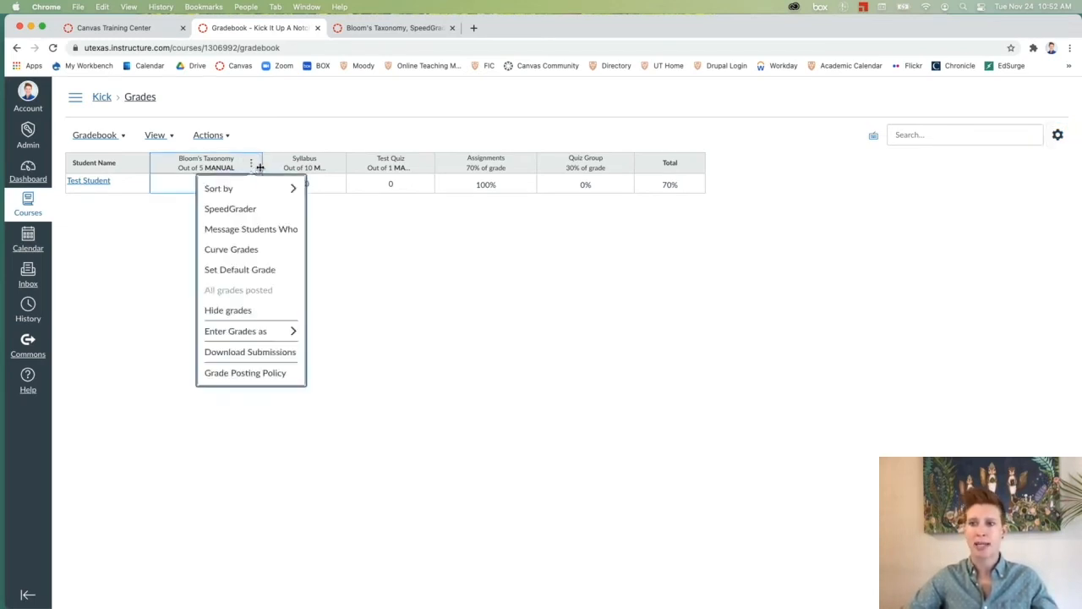
{"action": "left_click", "coordinate": [286, 231]}
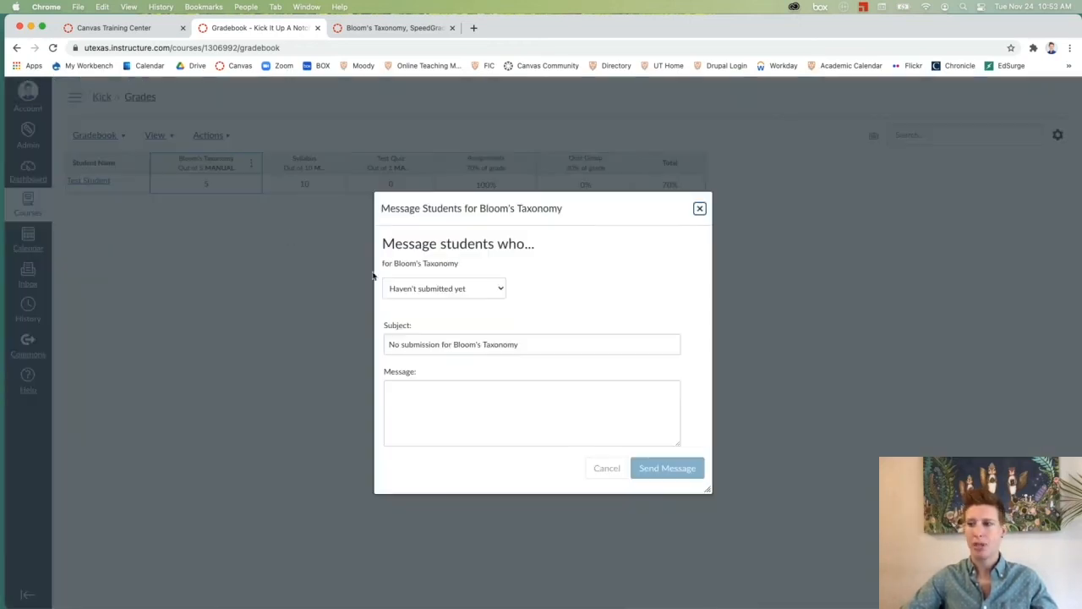
{"action": "left_click", "coordinate": [486, 290]}
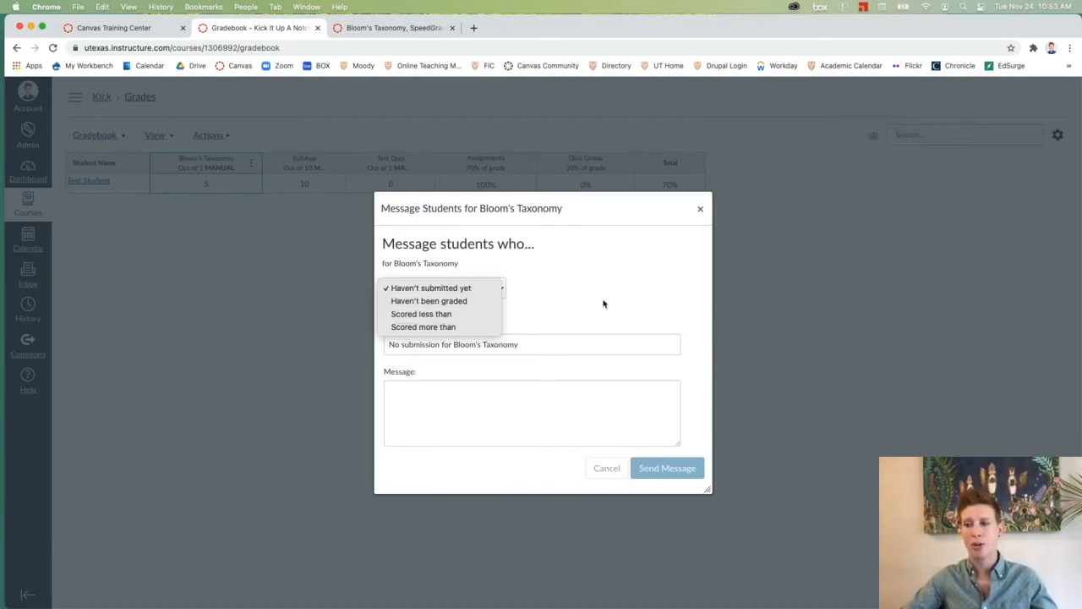
{"action": "left_click", "coordinate": [567, 464]}
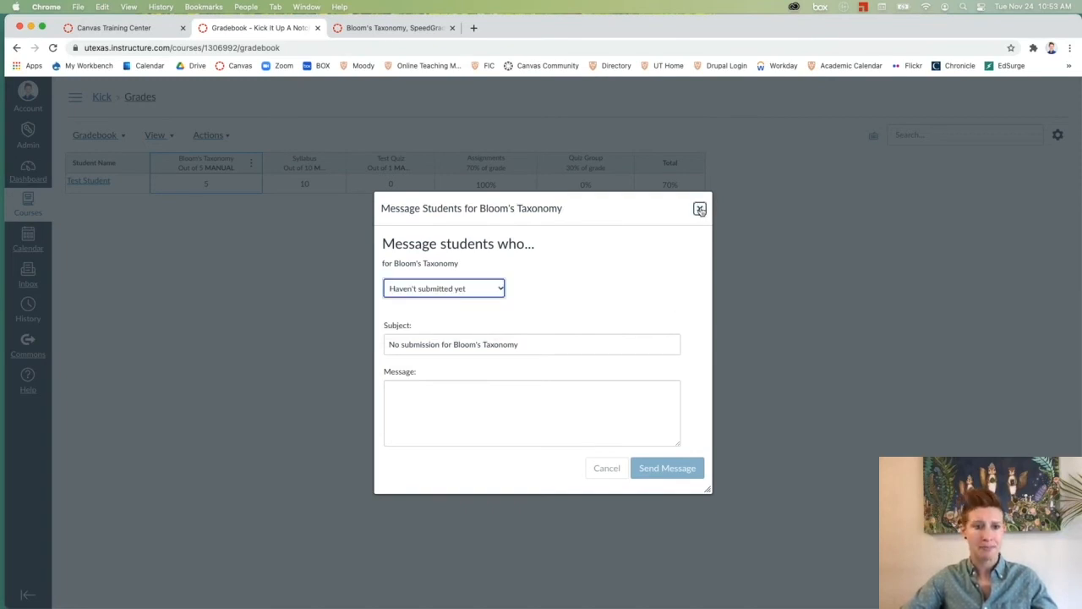
{"action": "left_click", "coordinate": [701, 208]}
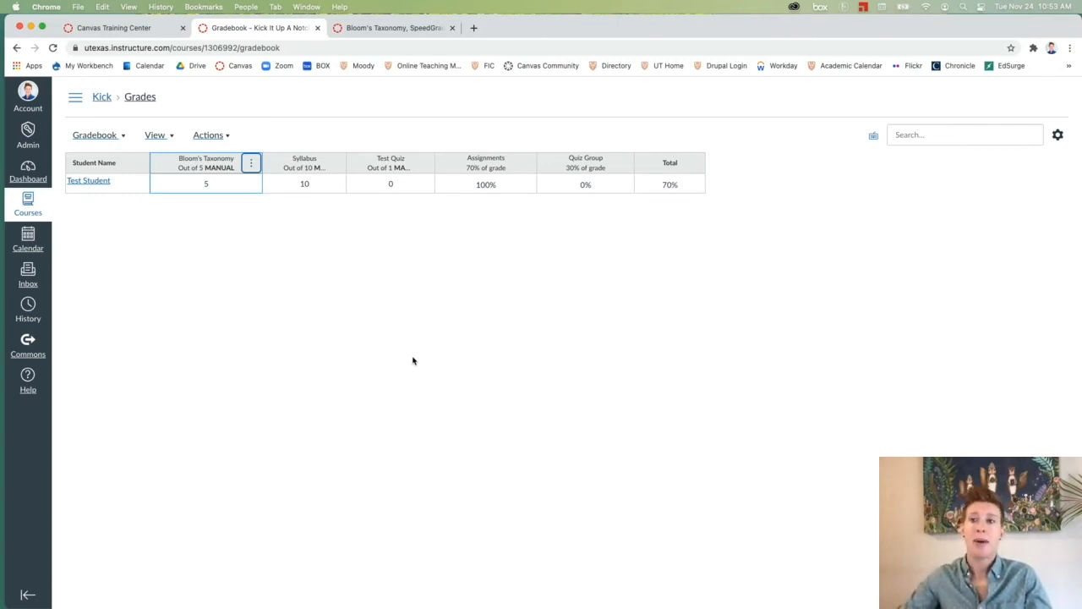
Go to the course's Assignments page and view the Assignment Groups Weight option without opening it
{"action": "left_click", "coordinate": [101, 96]}
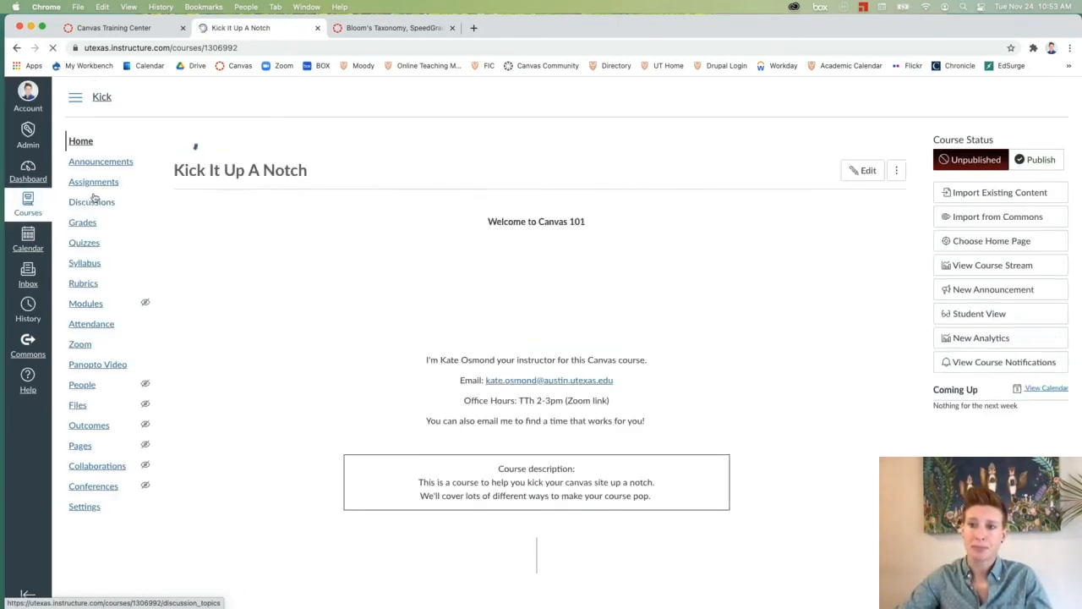
{"action": "left_click", "coordinate": [93, 182]}
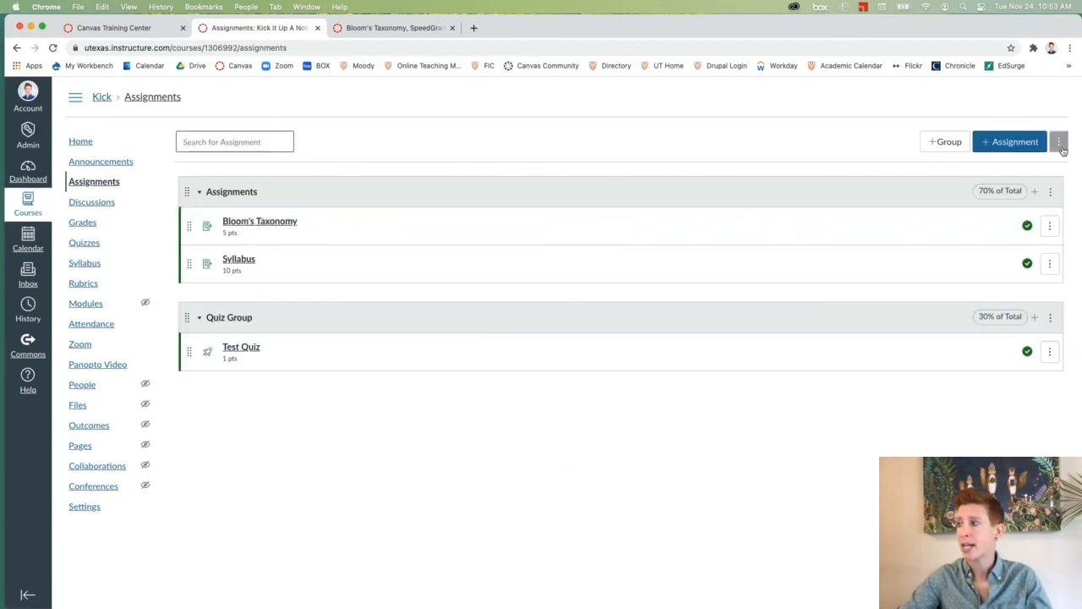
{"action": "left_click", "coordinate": [1060, 144]}
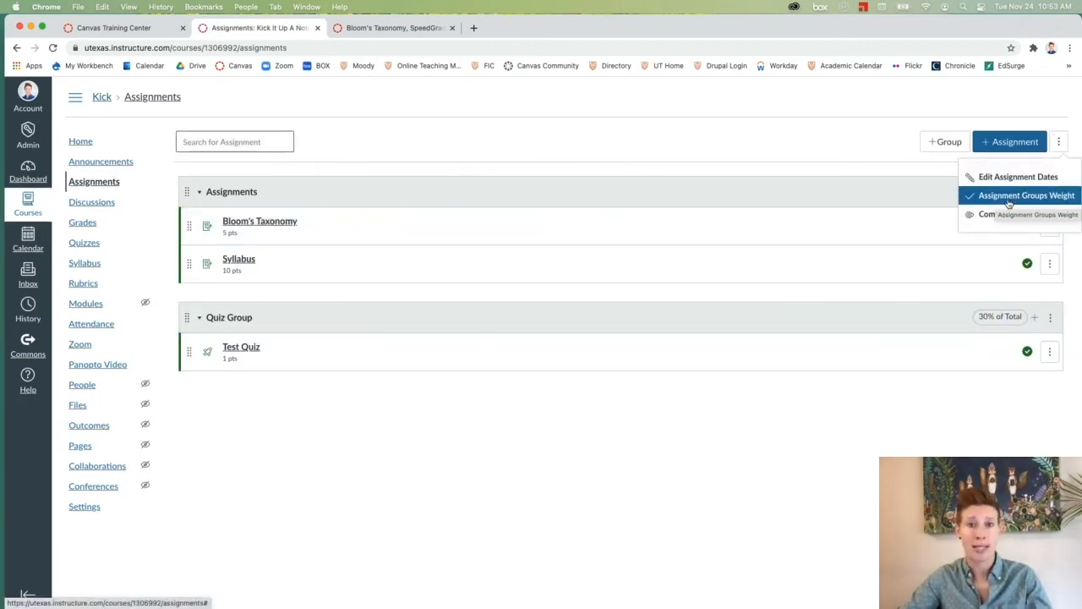
{"action": "left_click", "coordinate": [877, 405]}
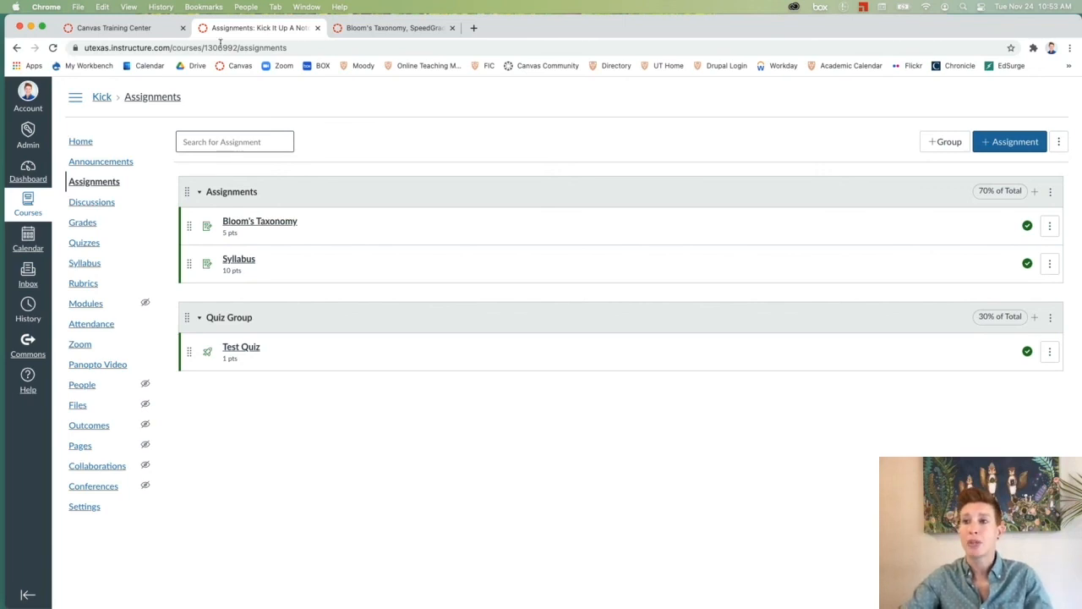
Switch to the Canvas Training Center course, open its Recorded Webinars page, and look through the Fall Webinars list
{"action": "left_click", "coordinate": [123, 28]}
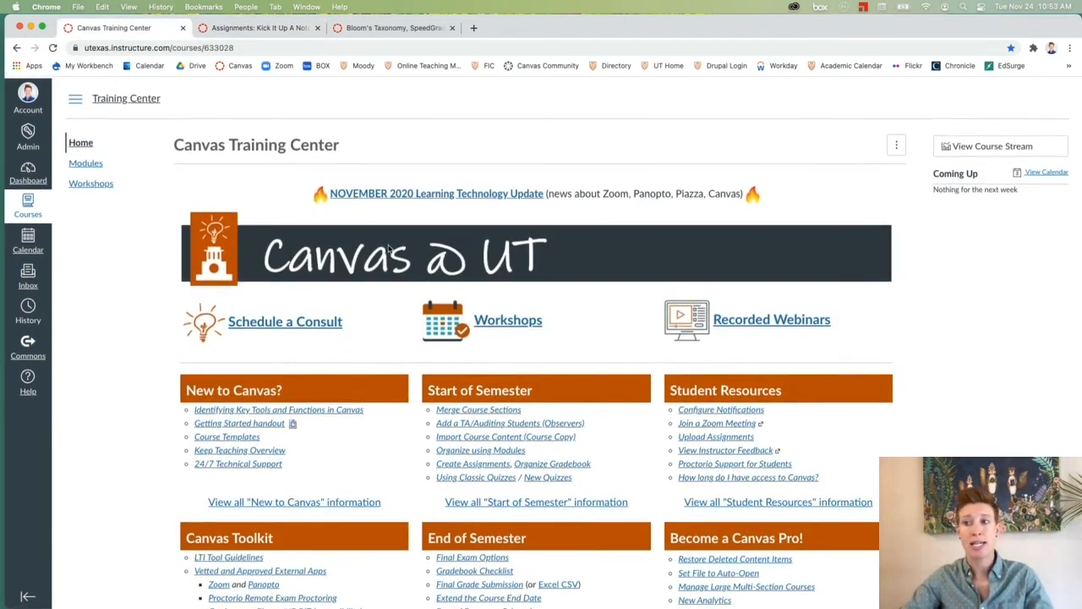
{"action": "left_click", "coordinate": [786, 328]}
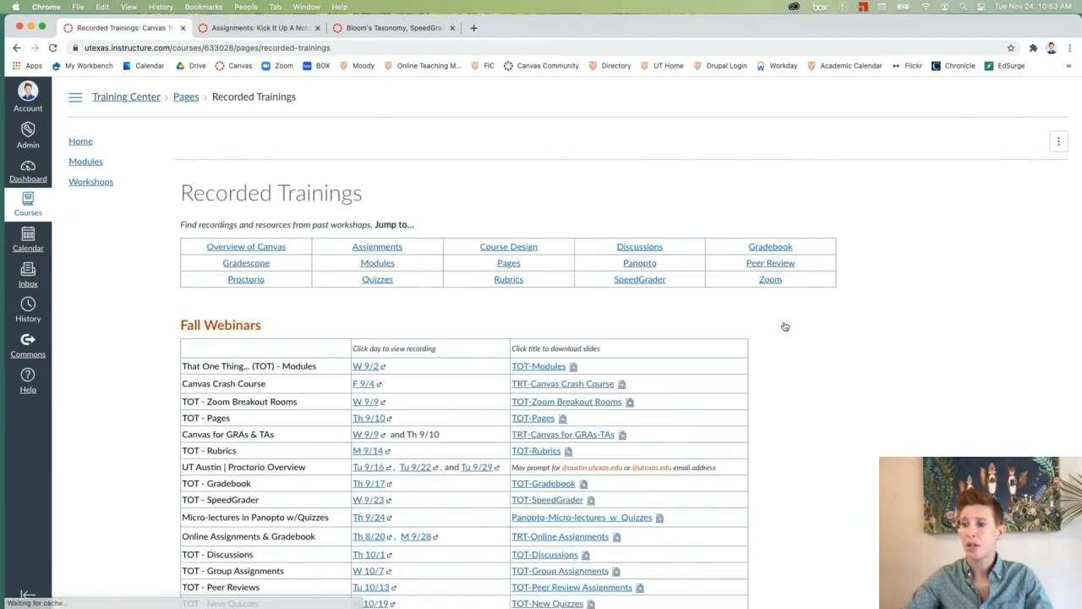
{"action": "scroll", "coordinate": [795, 330], "scroll_direction": "down", "scroll_amount": 5}
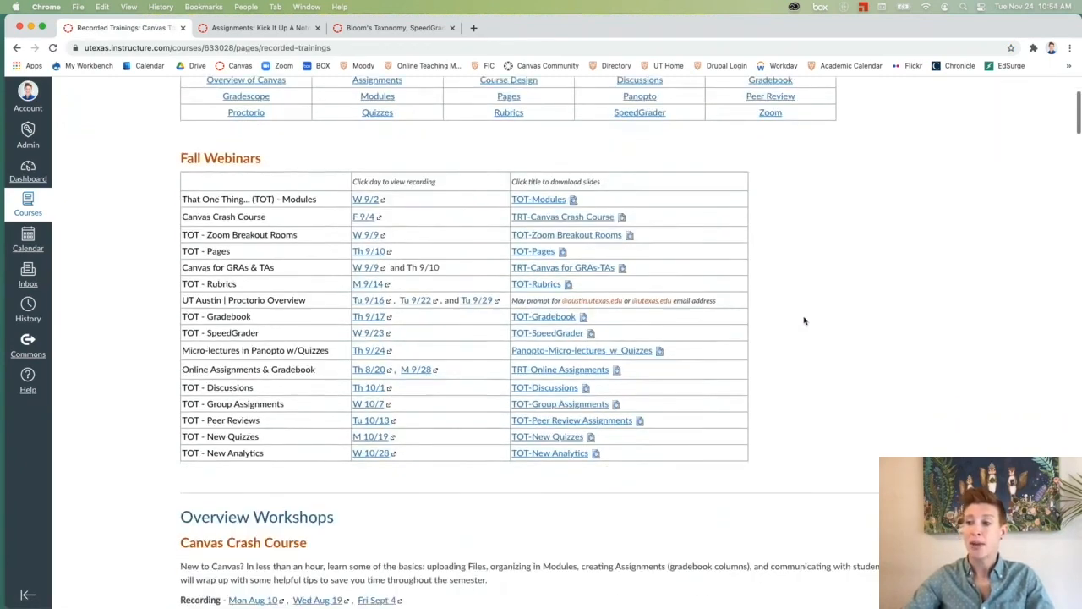